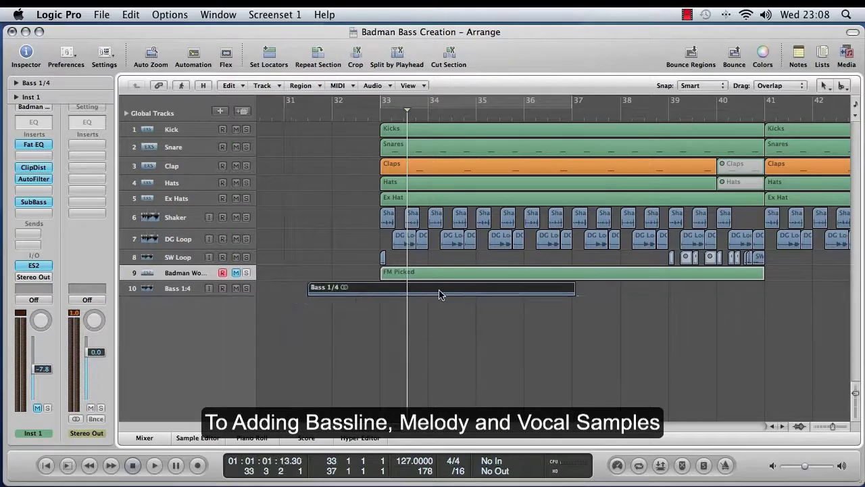
Fit the Bass 1/4 region to start at bar 33 and end near bar 37, auditioning it with bars 33 to 37 cycled
left_click_drag(427, 289, 500, 289)
left_click(479, 102)
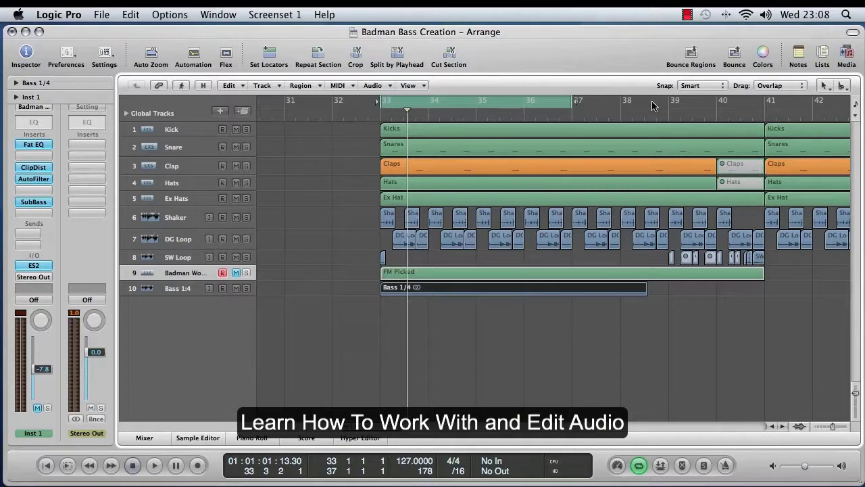
key("space")
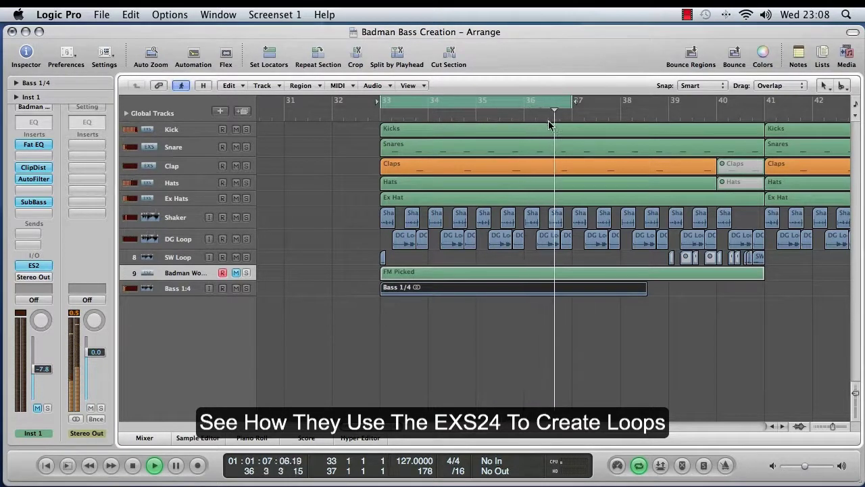
key("space")
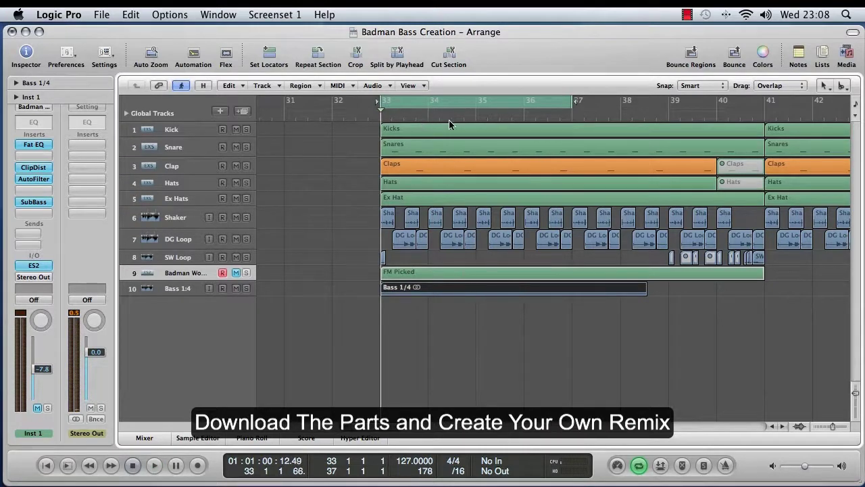
left_click_drag(385, 294, 417, 288)
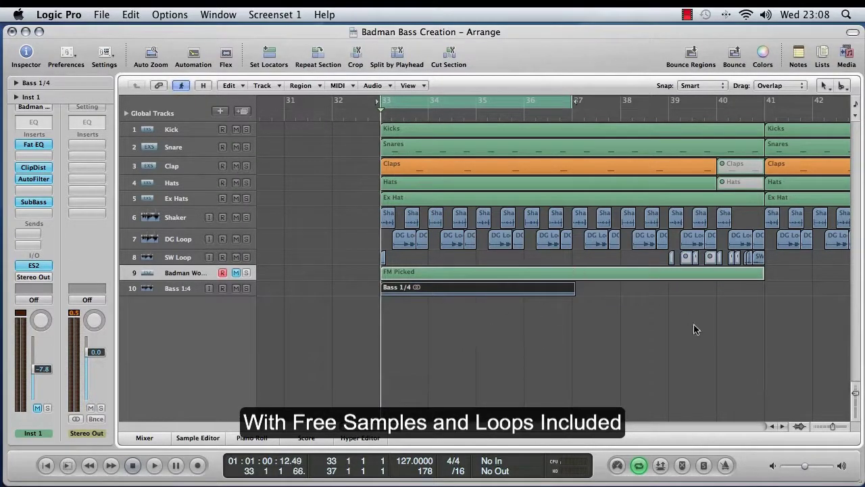
key("space")
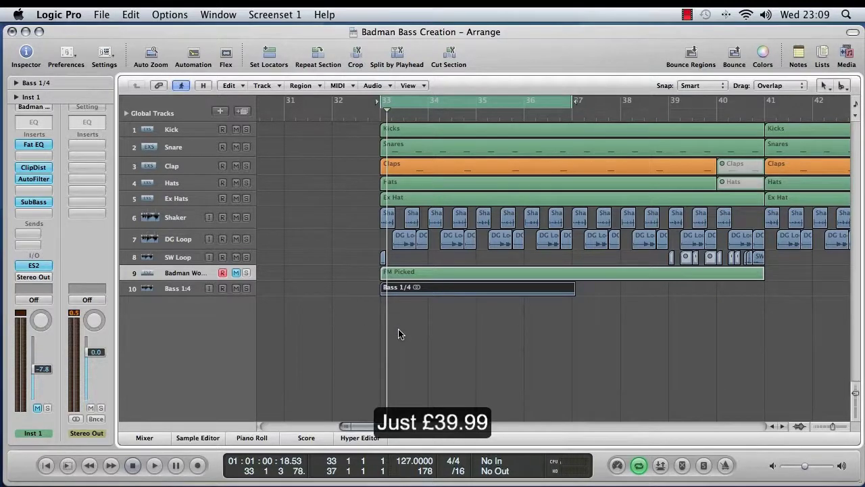
Divide the Bass 1/4 region into equal one-beat slices with the Scissors Tool, deselect them and return to the Pointer Tool
key("Escape")
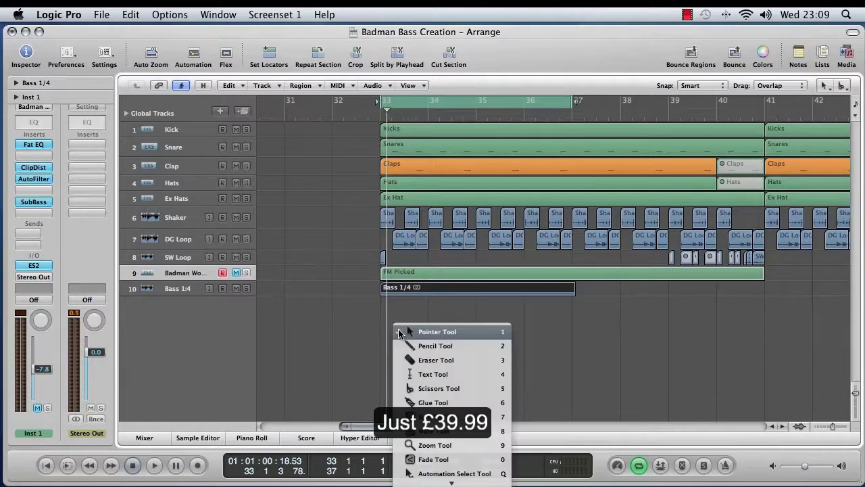
left_click(431, 389)
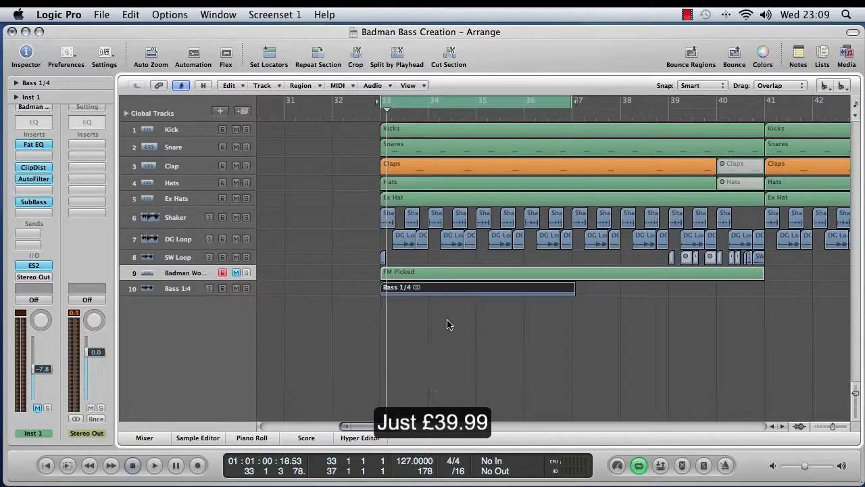
left_click(395, 292, "alt")
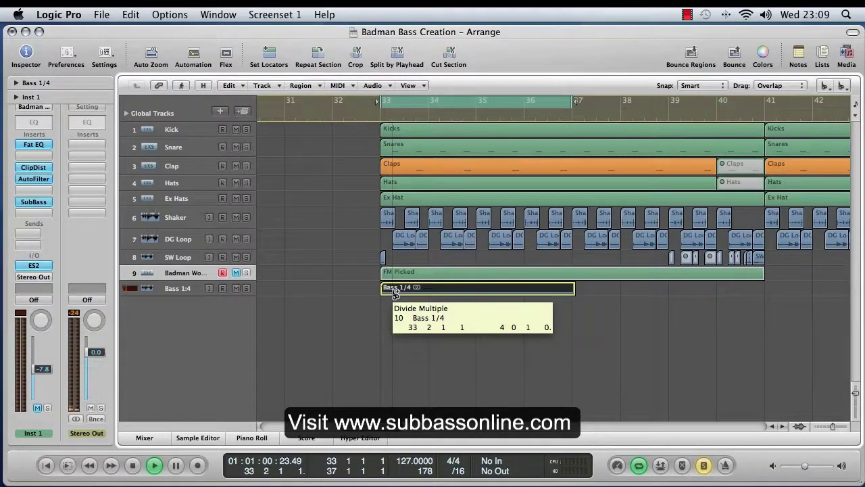
left_click_drag(396, 292, 396, 292)
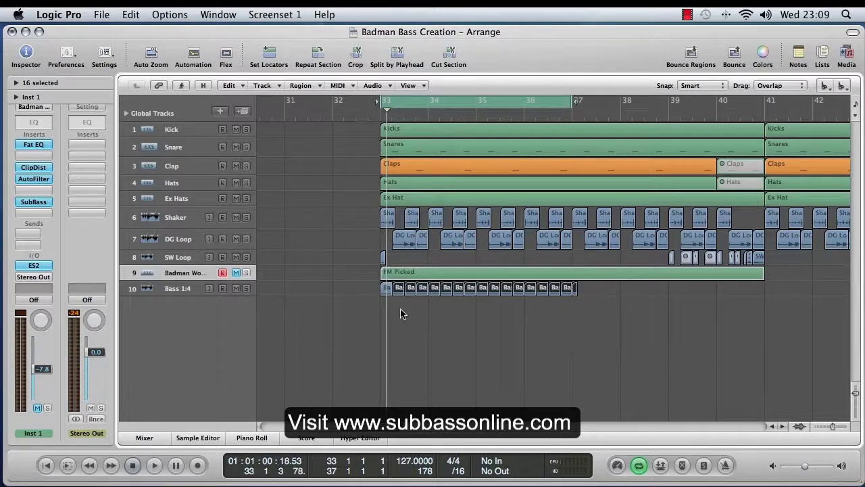
left_click(522, 335)
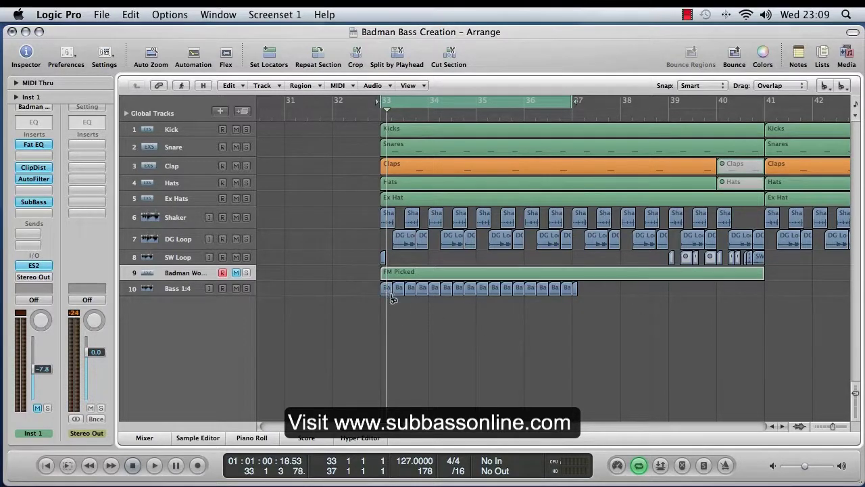
key("Escape")
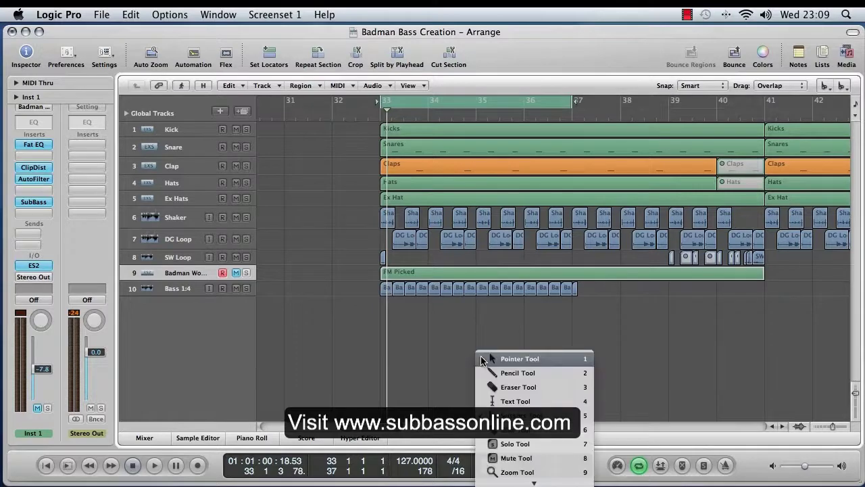
left_click(482, 358)
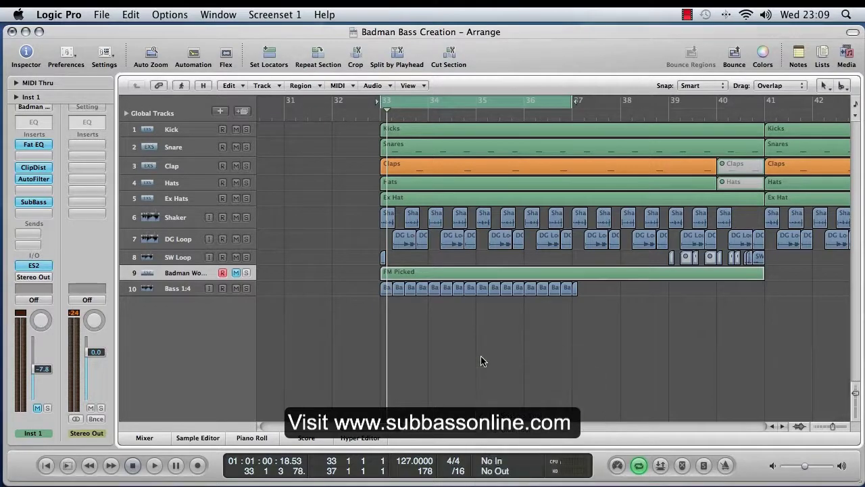
Open the first bass slice at bar 33 in the Sample Editor and examine its waveform in an enlarged view
double_click(386, 288)
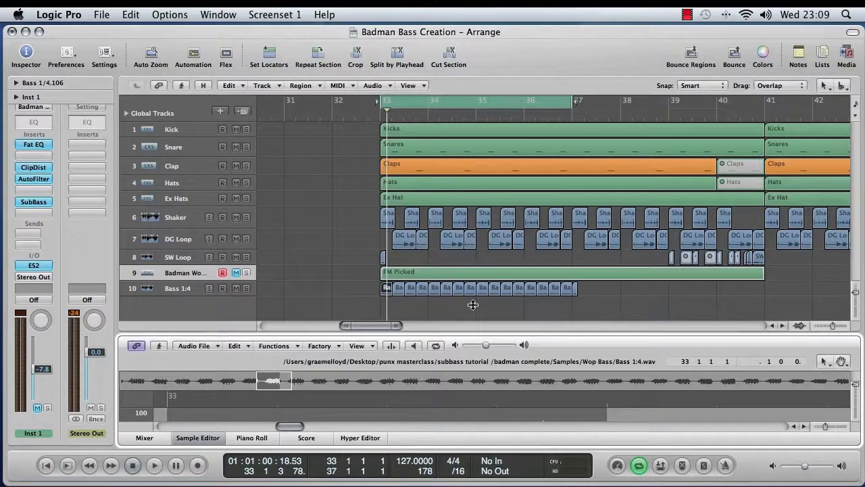
left_click_drag(465, 335, 482, 208)
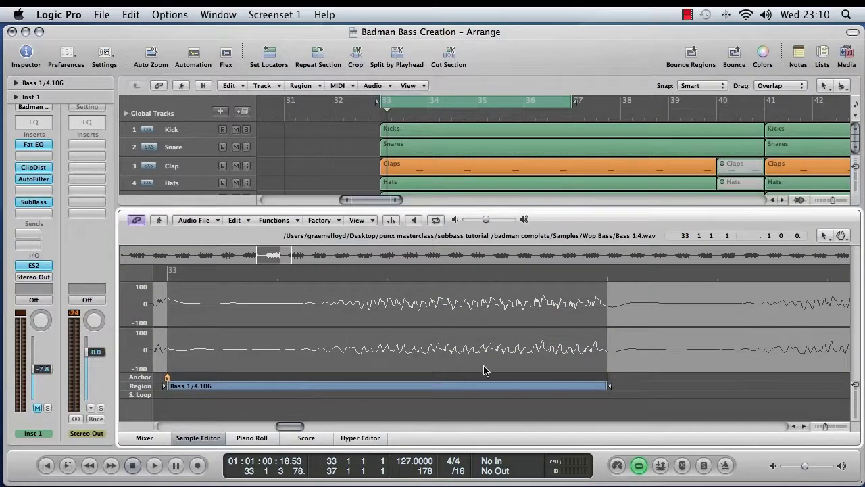
left_click_drag(500, 208, 504, 340)
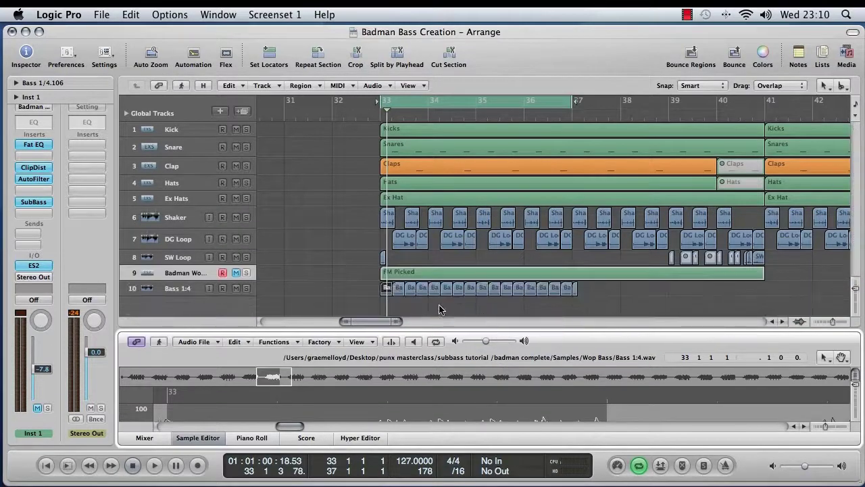
Examine the waveforms of the following bass slices one by one in the Sample Editor, up to the slice at bar 36 beat 3
left_click(401, 288)
left_click(410, 290)
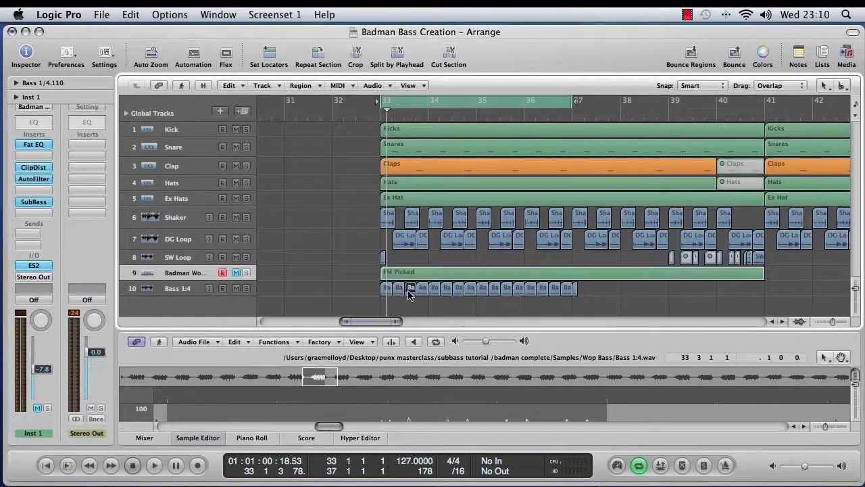
left_click(423, 291)
left_click(435, 291)
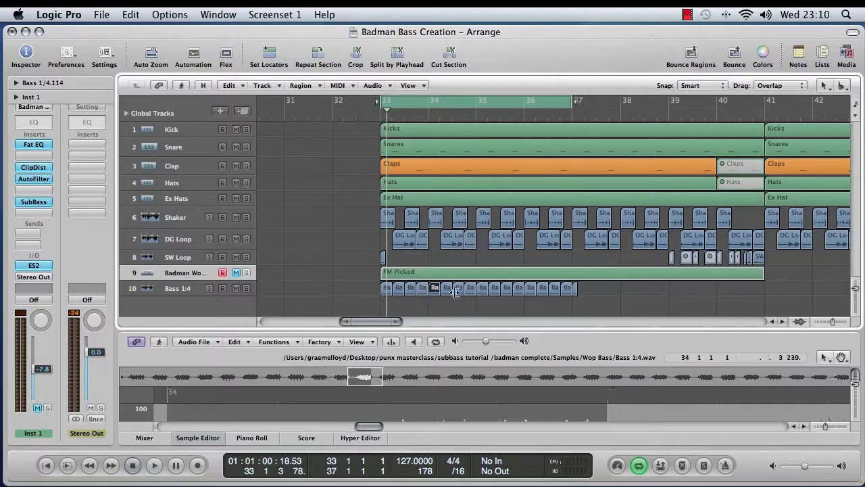
left_click(448, 291)
left_click(458, 290)
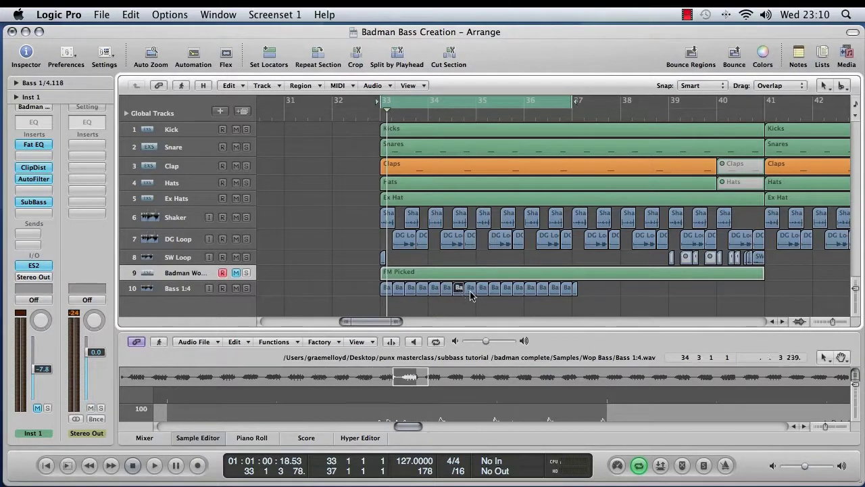
left_click(471, 291)
left_click(482, 291)
left_click(495, 291)
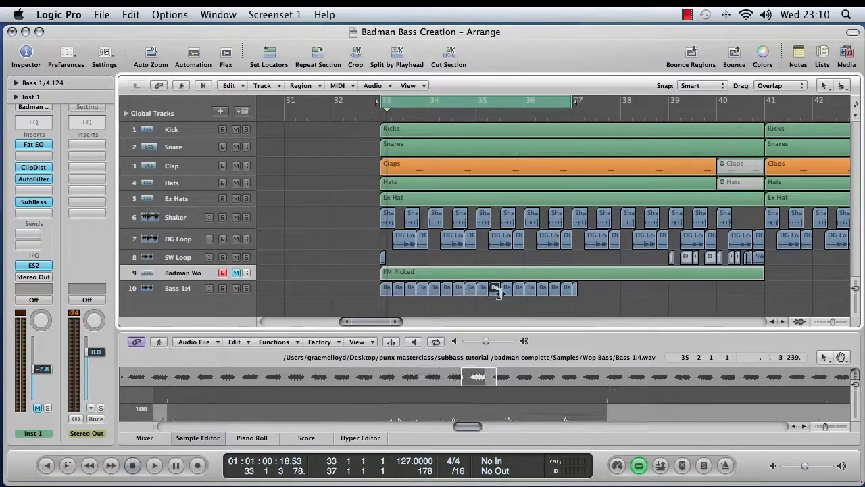
left_click(507, 291)
left_click(518, 291)
left_click(531, 291)
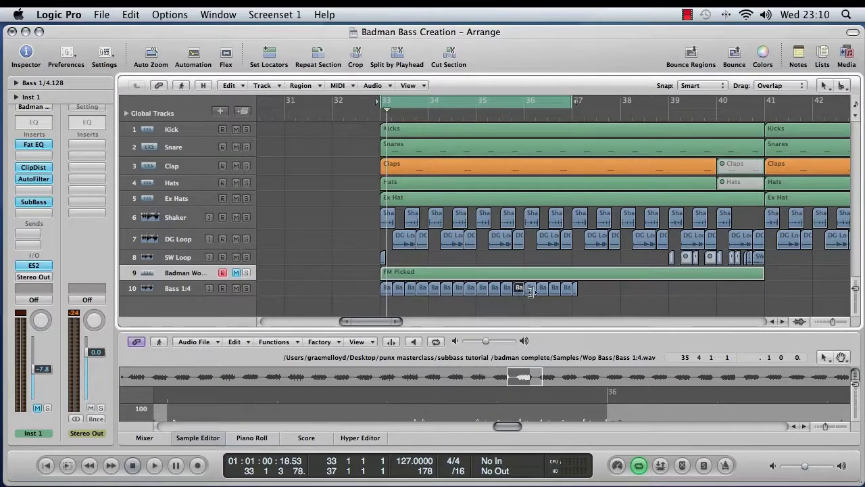
left_click(543, 290)
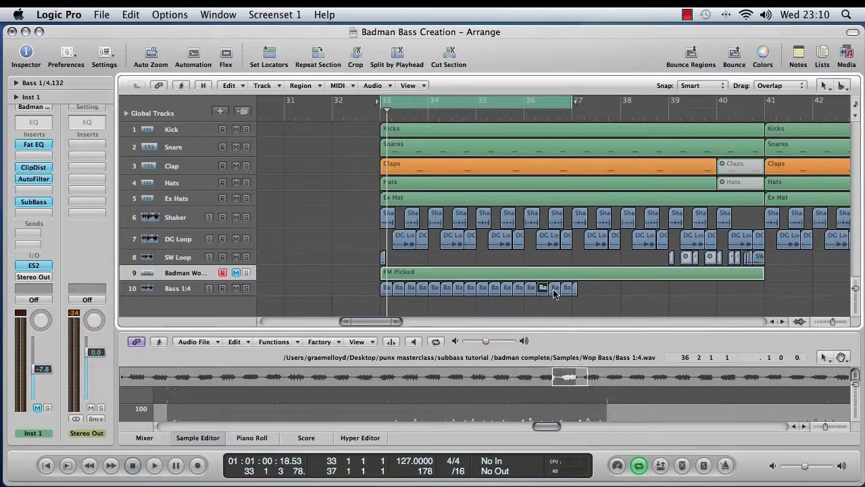
left_click(555, 291)
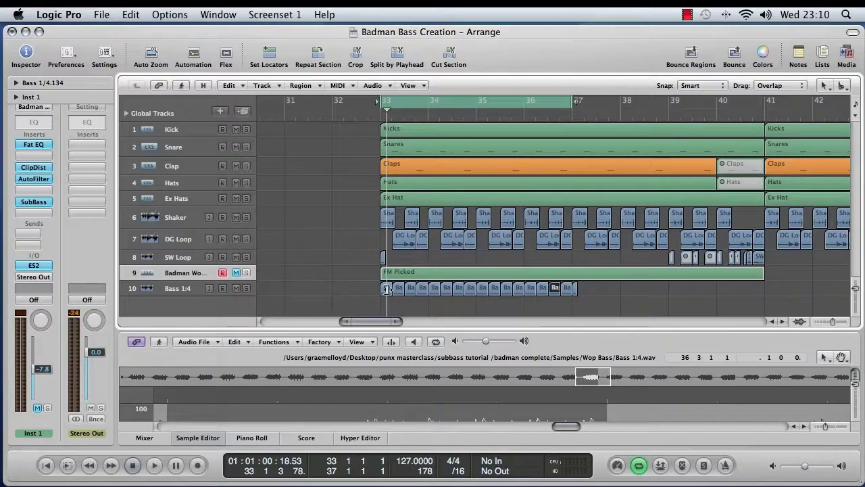
Play the sliced bass track within the cycled bars while watching its waveform in the Sample Editor
left_click_drag(413, 328, 414, 285)
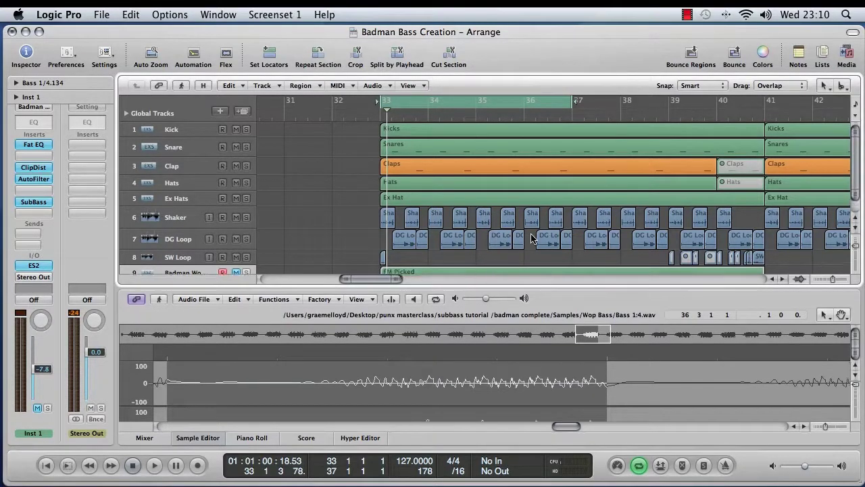
scroll(531, 235, "down", 3)
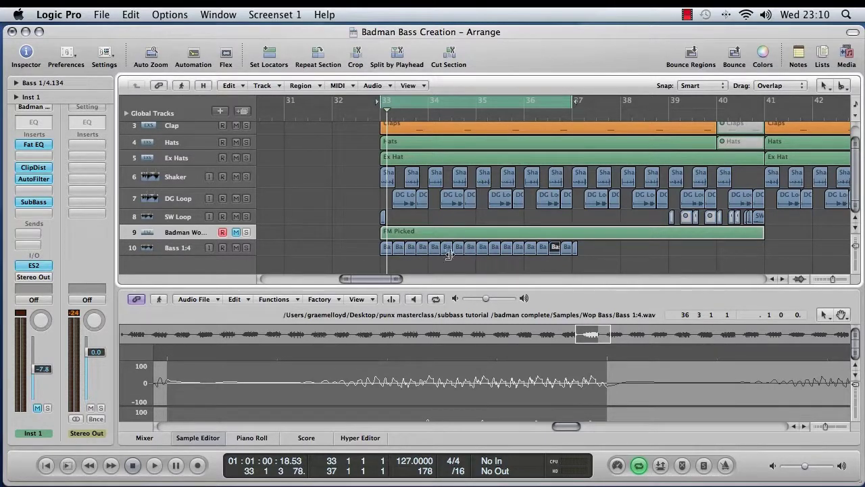
key("space")
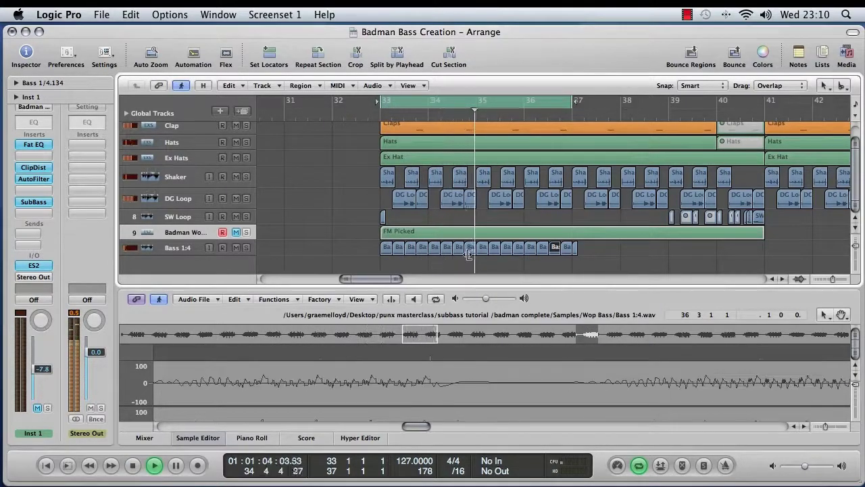
key("space")
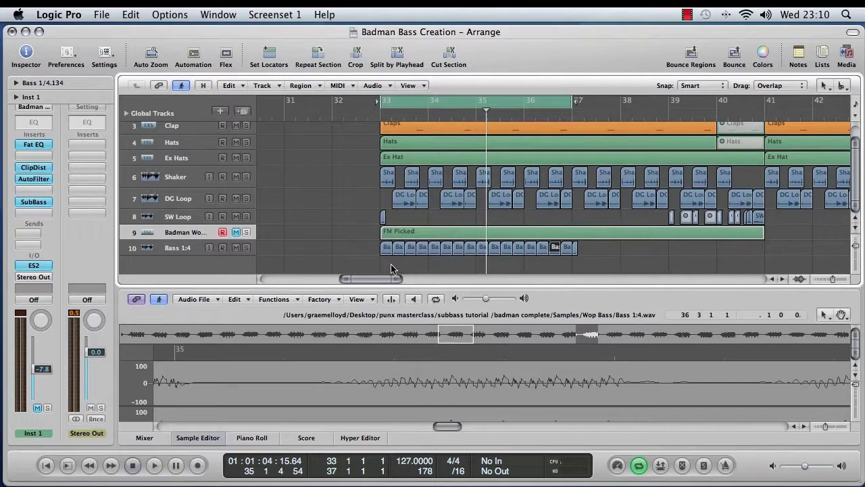
Review the Save Selection As file conversion settings for the first bass slice, leave without saving and bring the Bass 1:4 track back into view
left_click(387, 248)
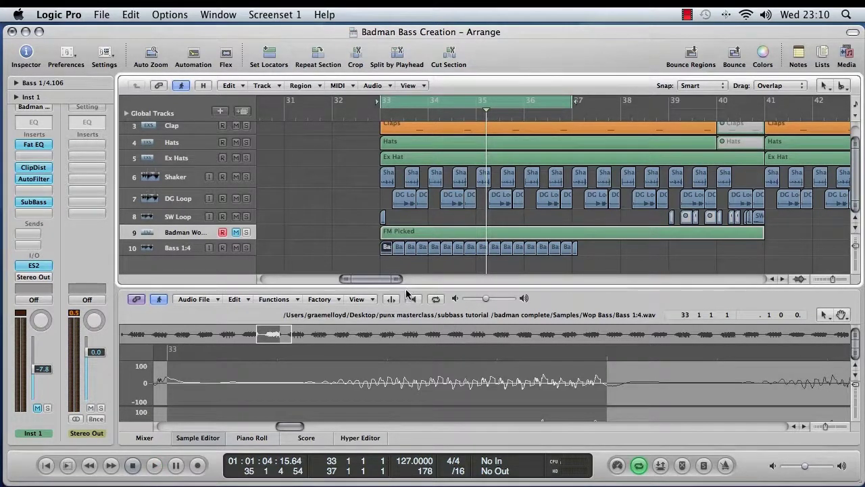
left_click_drag(403, 285, 403, 265)
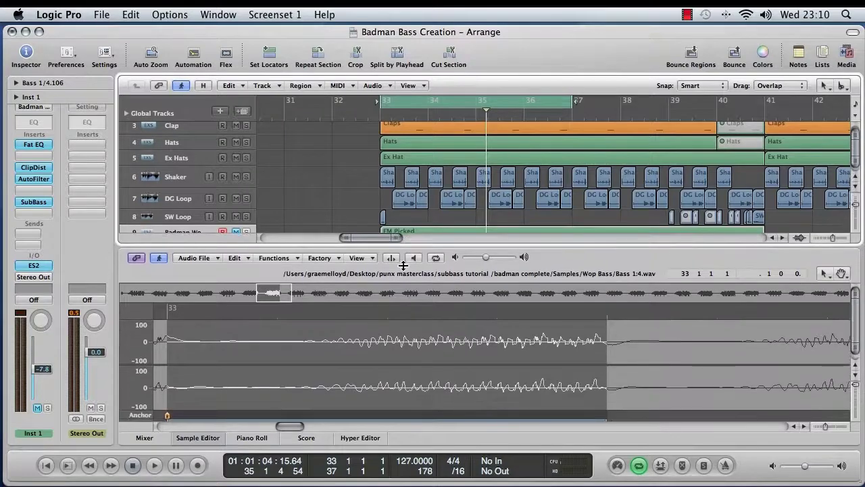
left_click(195, 257)
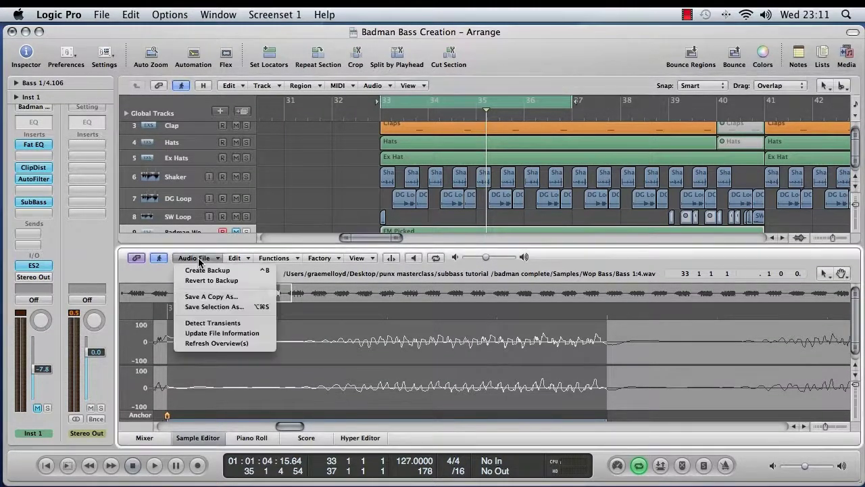
left_click(212, 307)
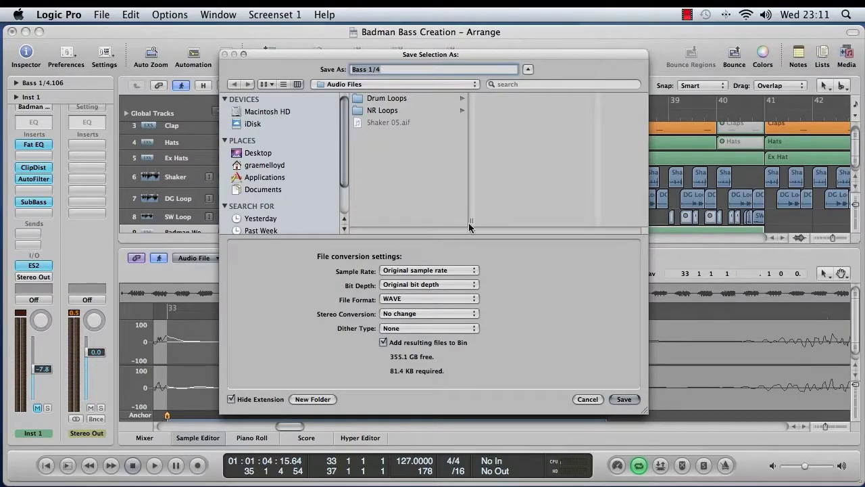
left_click(587, 400)
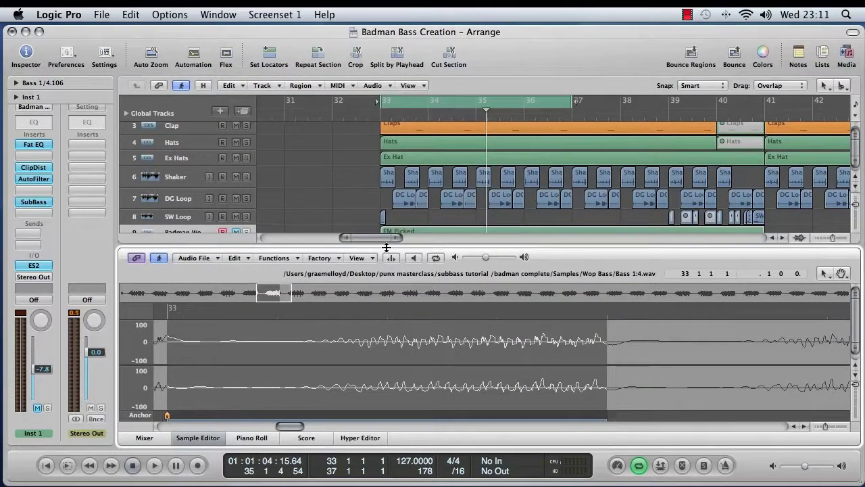
left_click_drag(385, 247, 394, 320)
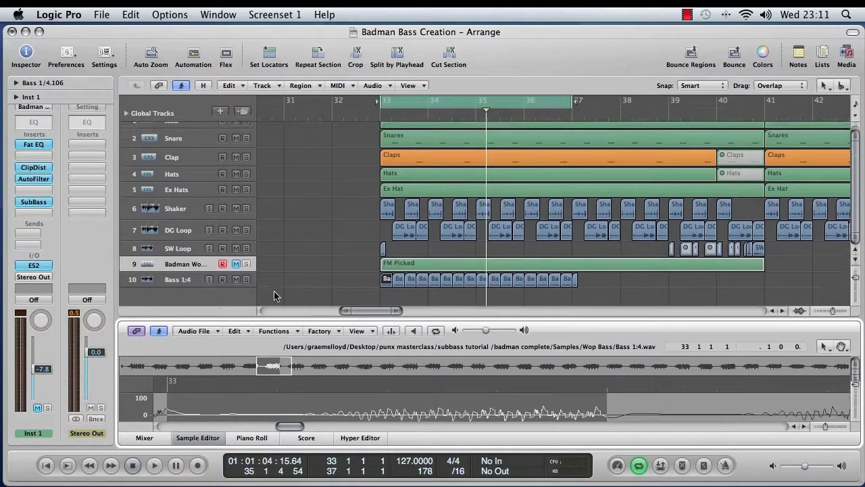